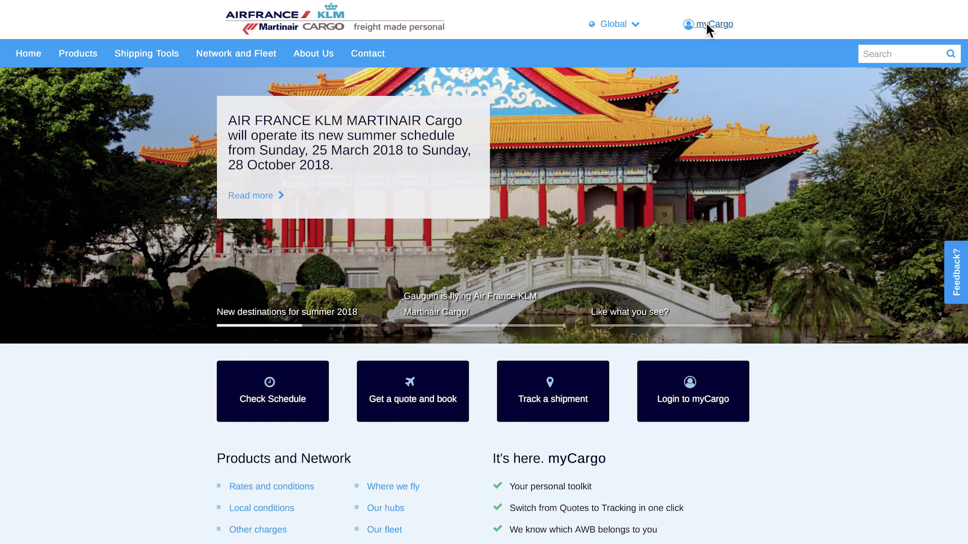
- Open the myCargo login page from the cargo homepage tile
left_click(699, 406)
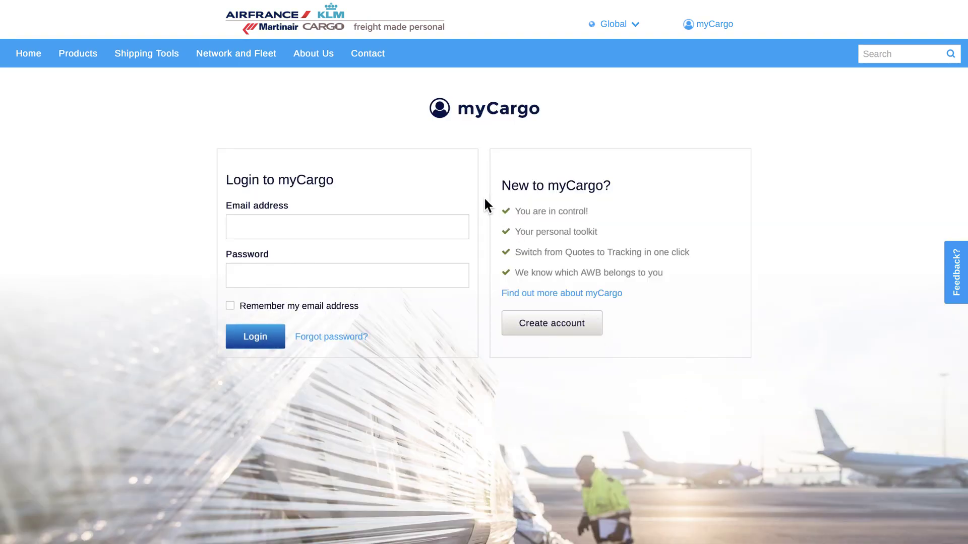
- Register a new myCargo account with an e-mail, a matching password and the security code
left_click(563, 318)
left_click(320, 160)
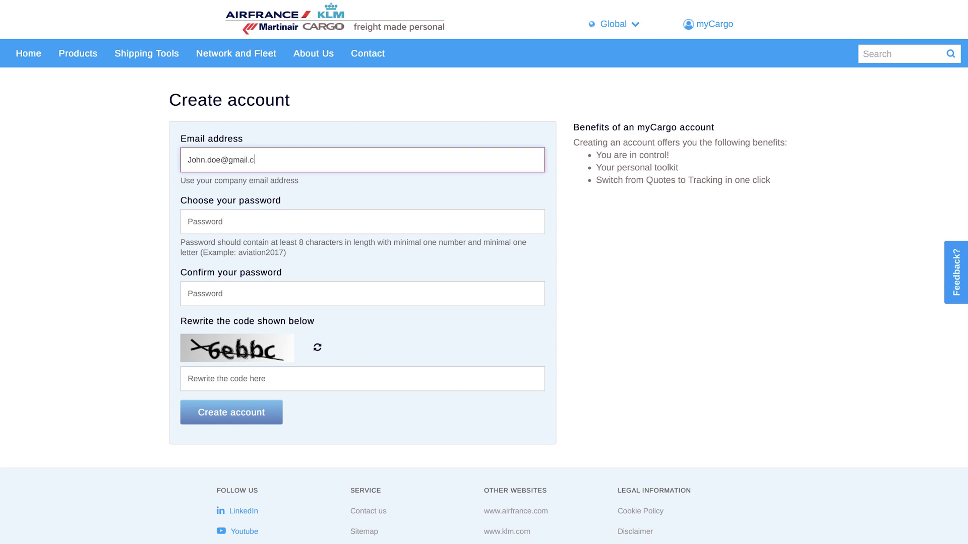
key("Tab")
type("password123")
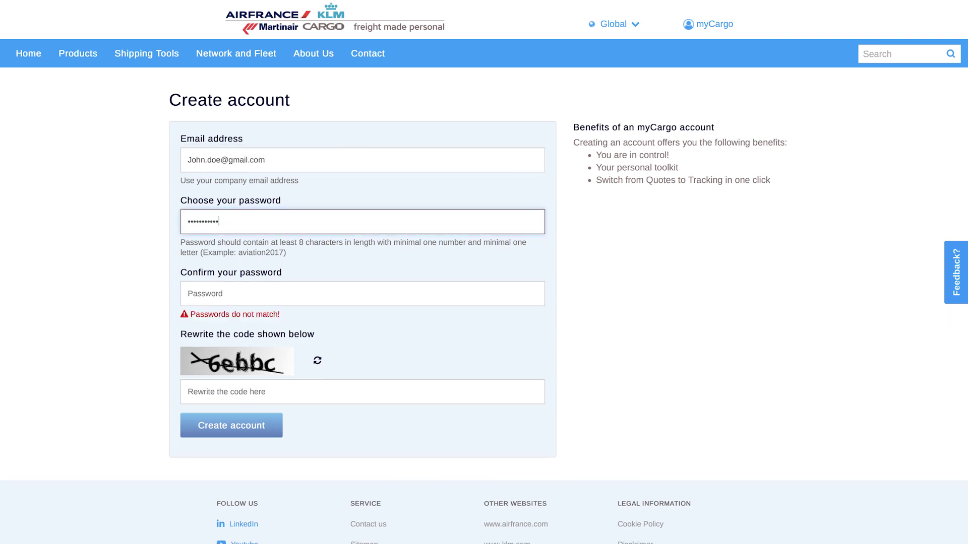
key("Tab")
type("password123")
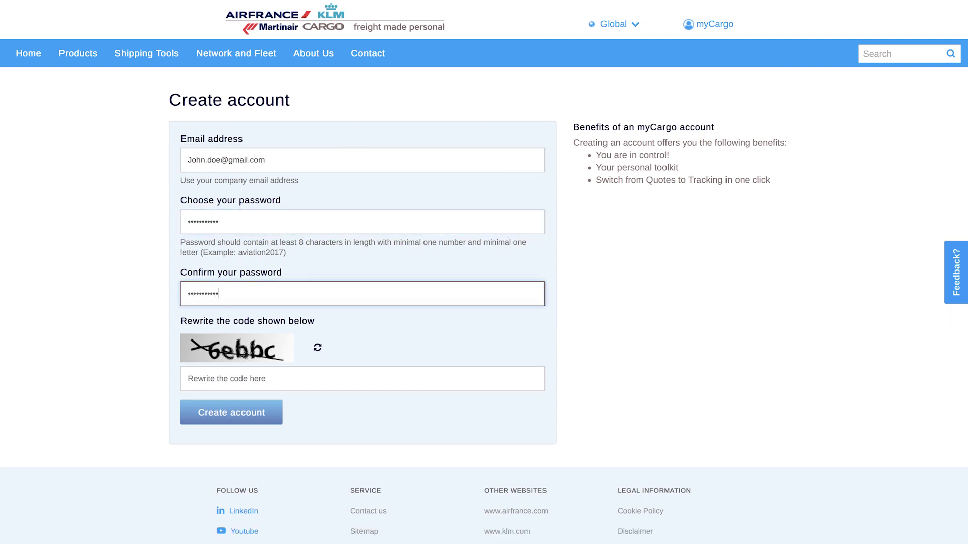
key("Tab")
type("6ebbc")
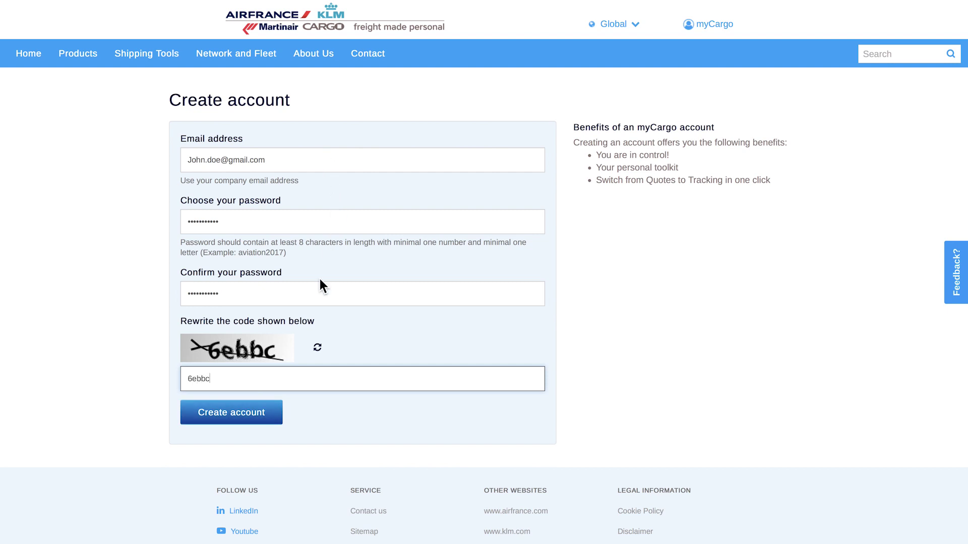
left_click(248, 414)
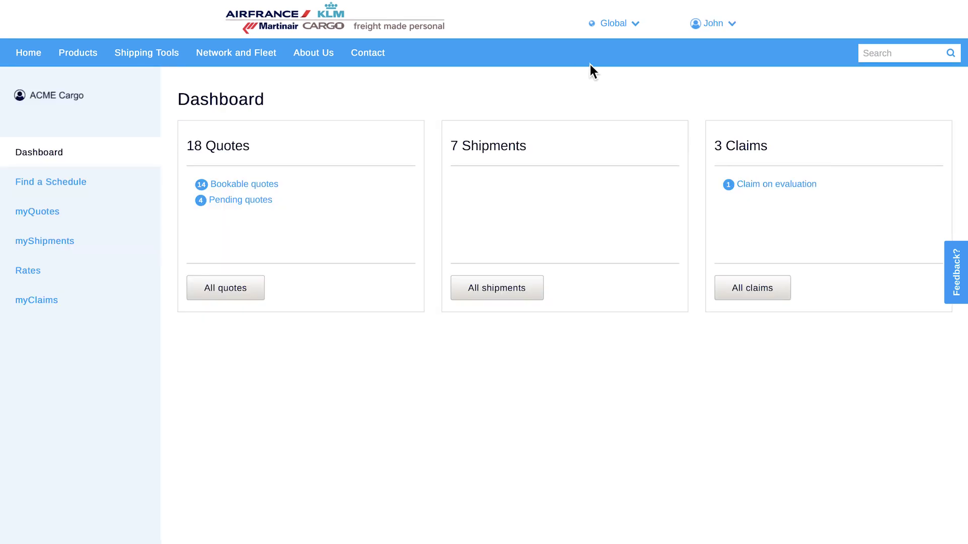
- Open the account dropdown under the user name to show settings and company switching
left_click(711, 26)
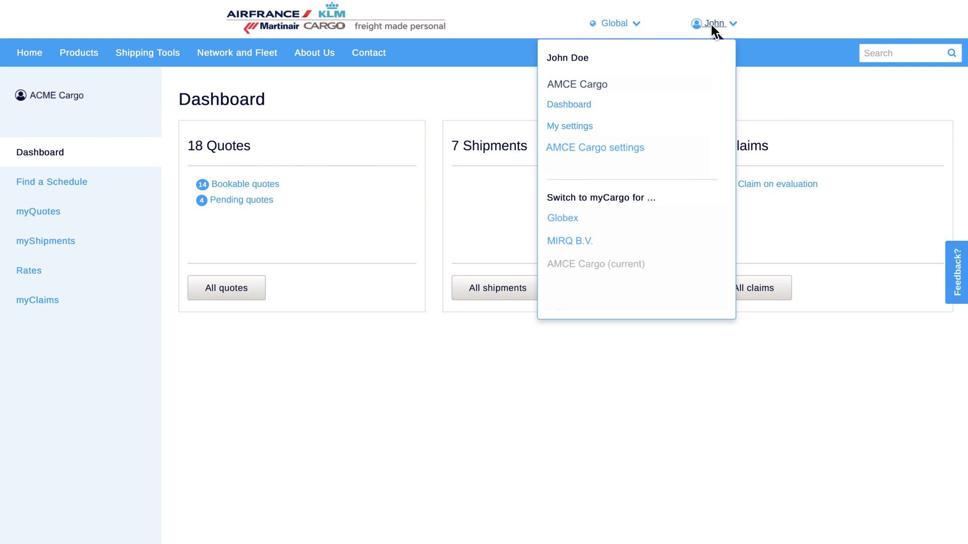
- Save the e-mail notification preferences under My settings, then go to Find a schedule
left_click(577, 126)
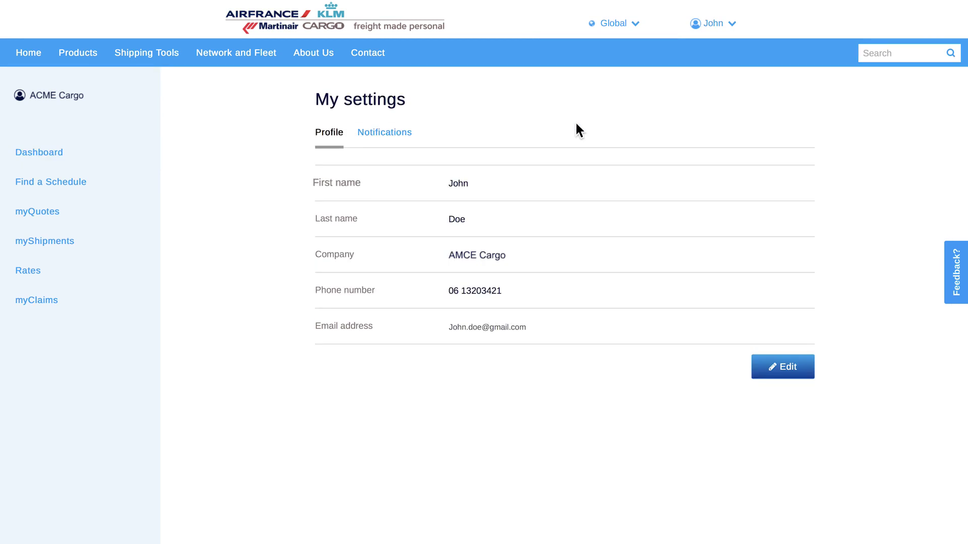
left_click(403, 132)
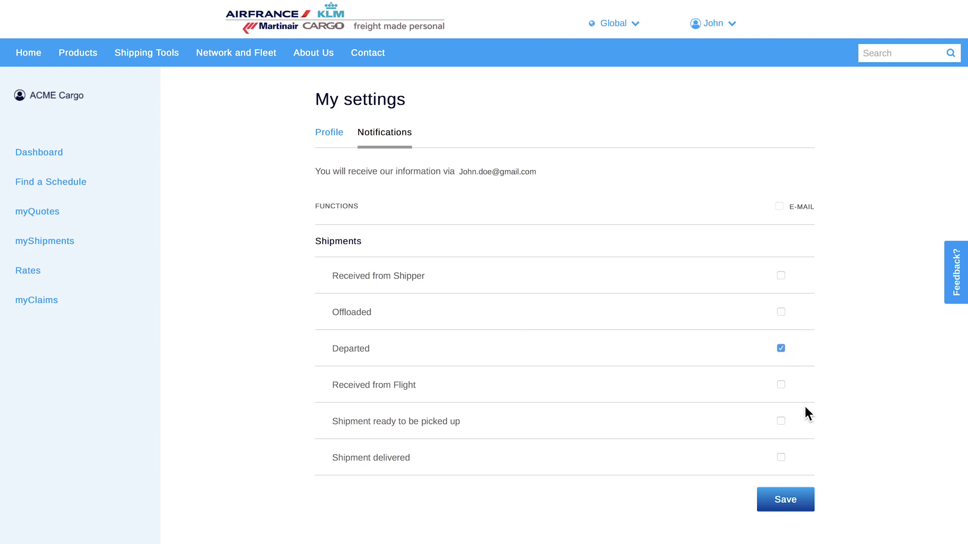
left_click(784, 500)
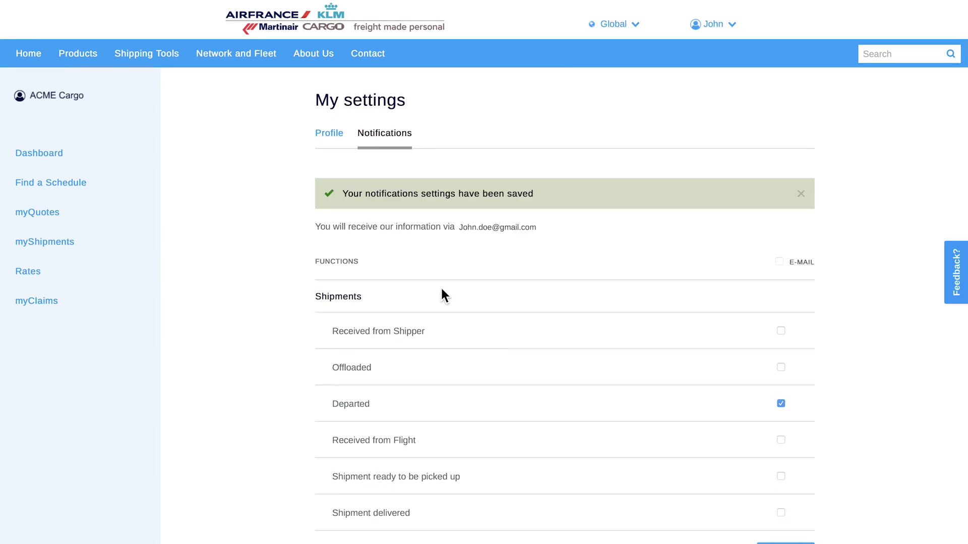
left_click(83, 191)
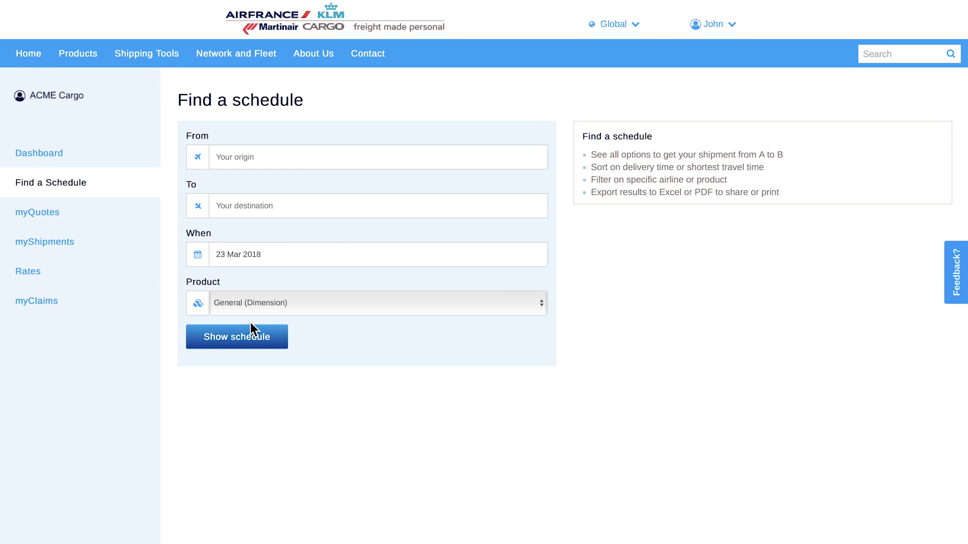
- Show rates from AMS to the specific destination New York JFK
left_click(35, 272)
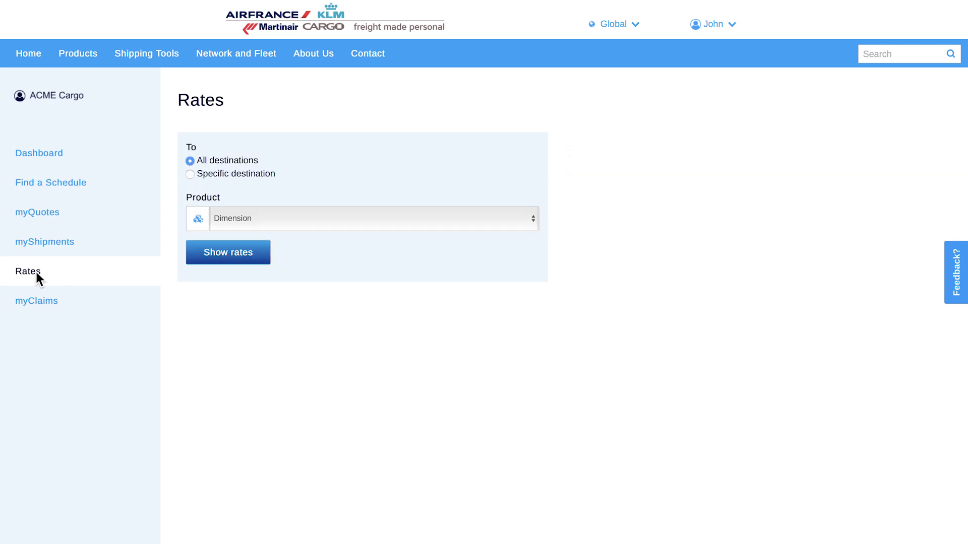
left_click(189, 174)
left_click(222, 203)
type("jfk")
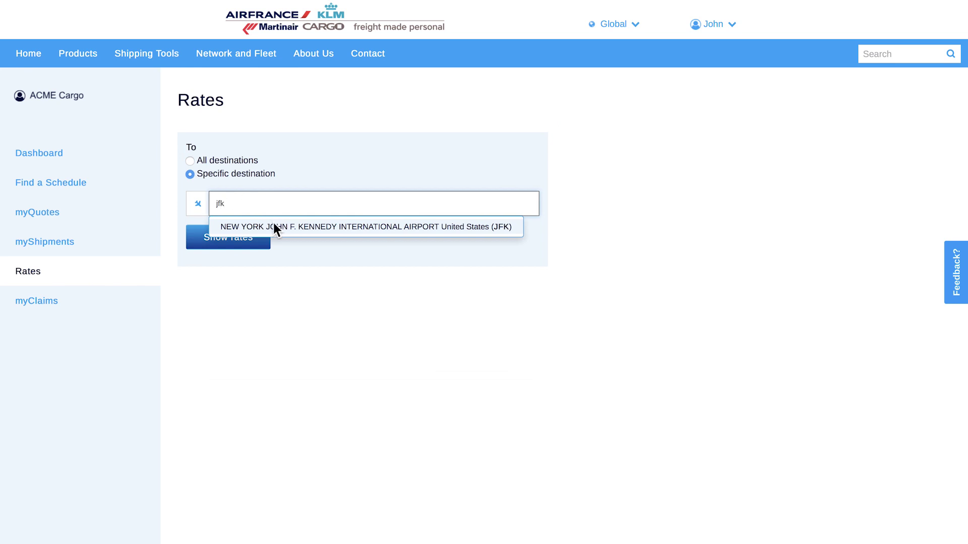
left_click(272, 226)
left_click(240, 238)
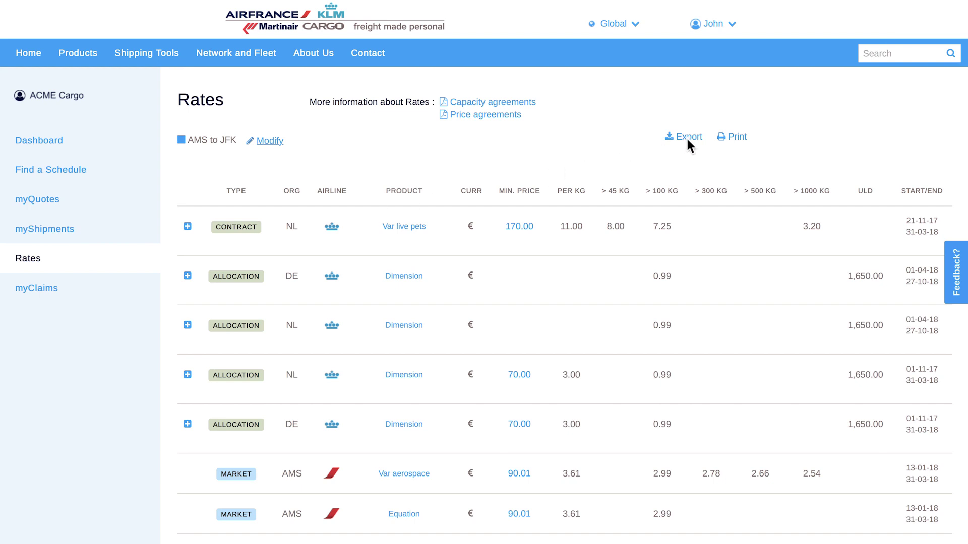
- Open the myShipments list from the dashboard and try the air waybill track field
left_click(61, 142)
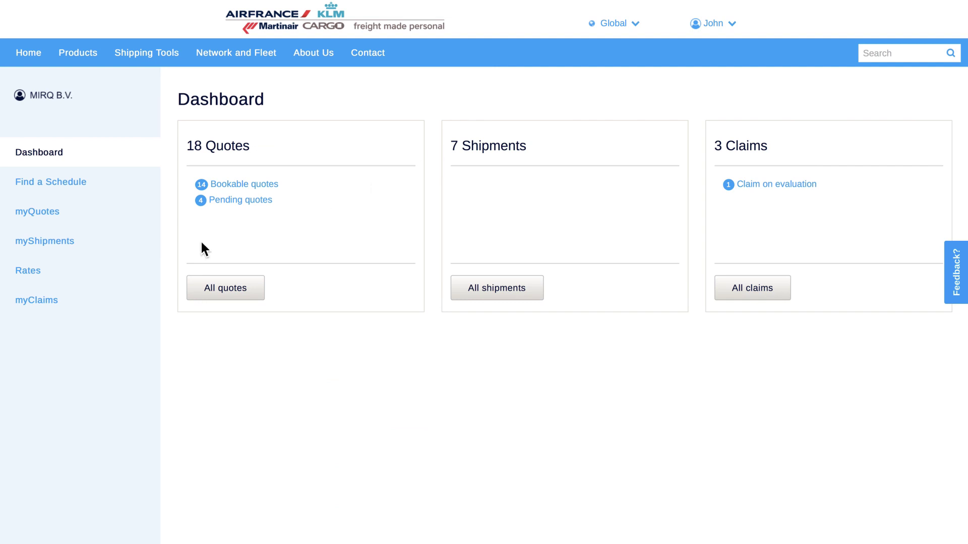
left_click(59, 244)
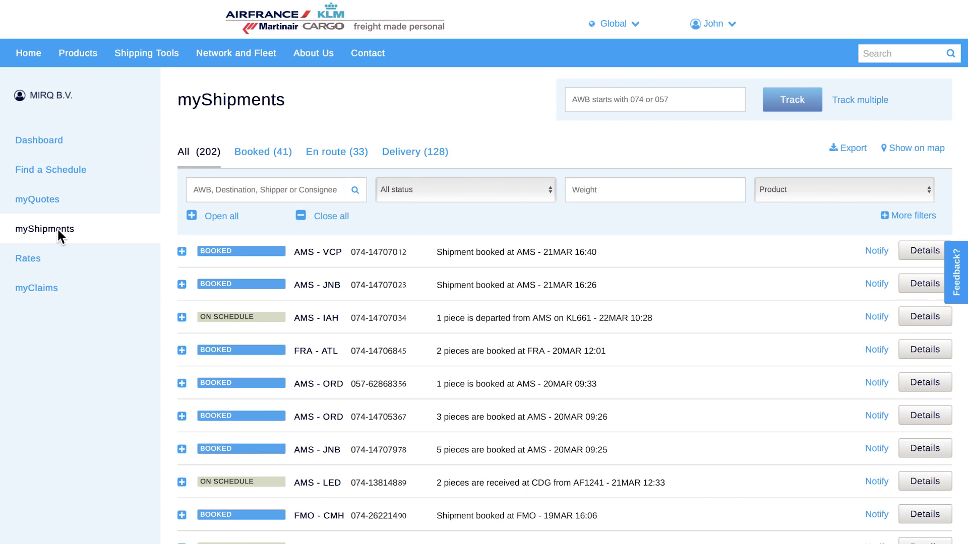
left_click(609, 99)
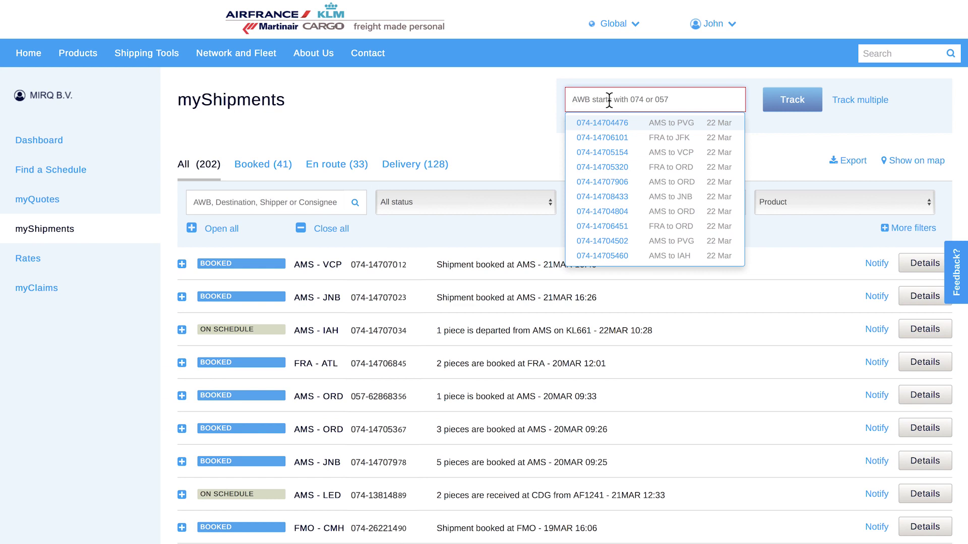
left_click(538, 122)
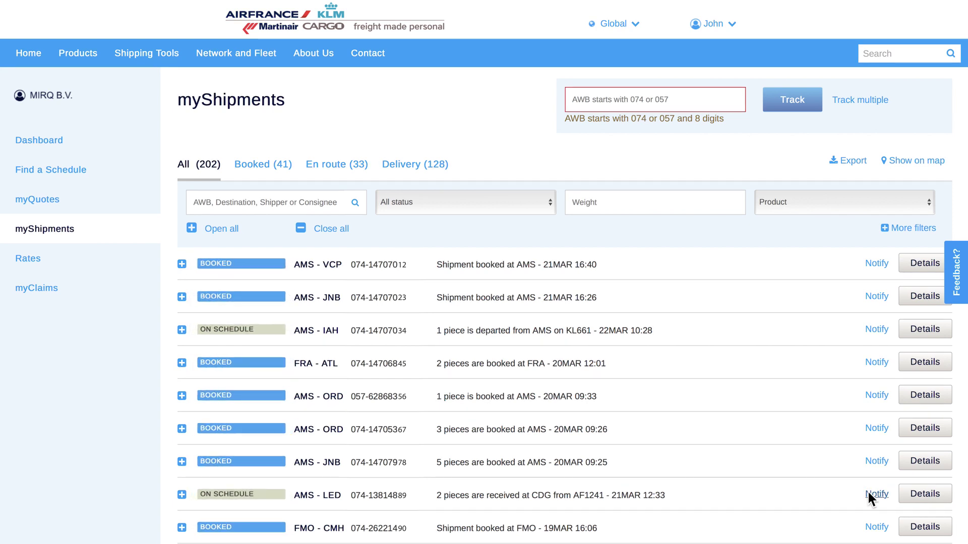
- Open the AMS to LED shipment details and enter the consignee's e-mail to share its progress
left_click(926, 494)
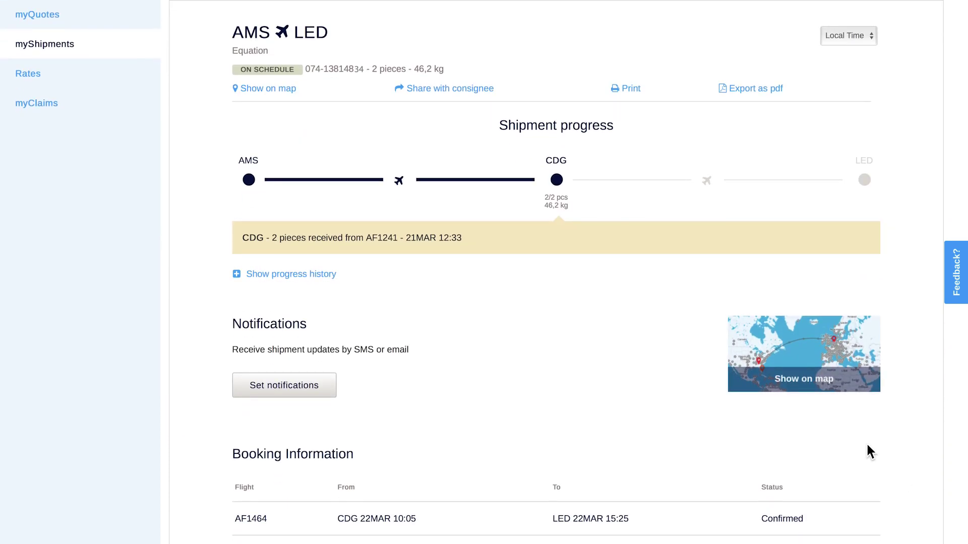
left_click(467, 92)
left_click(402, 140)
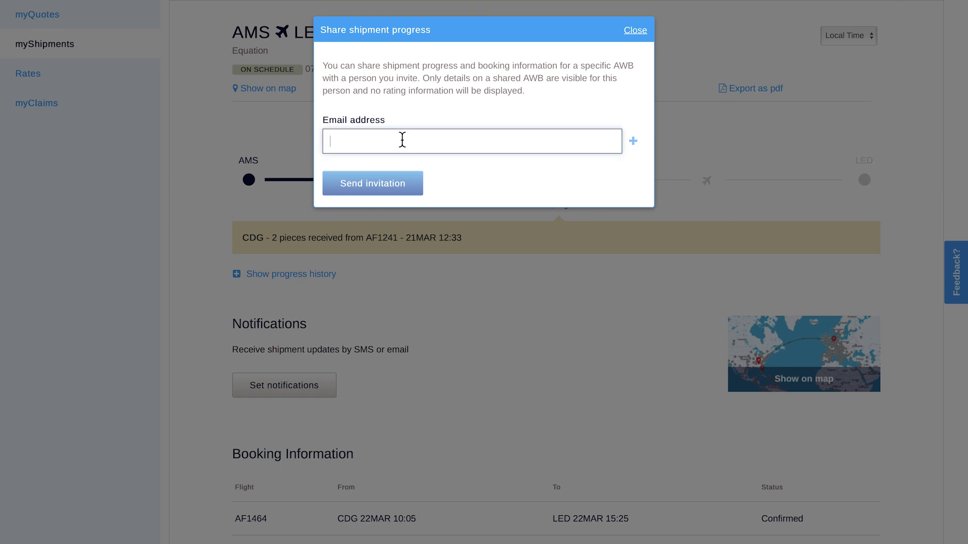
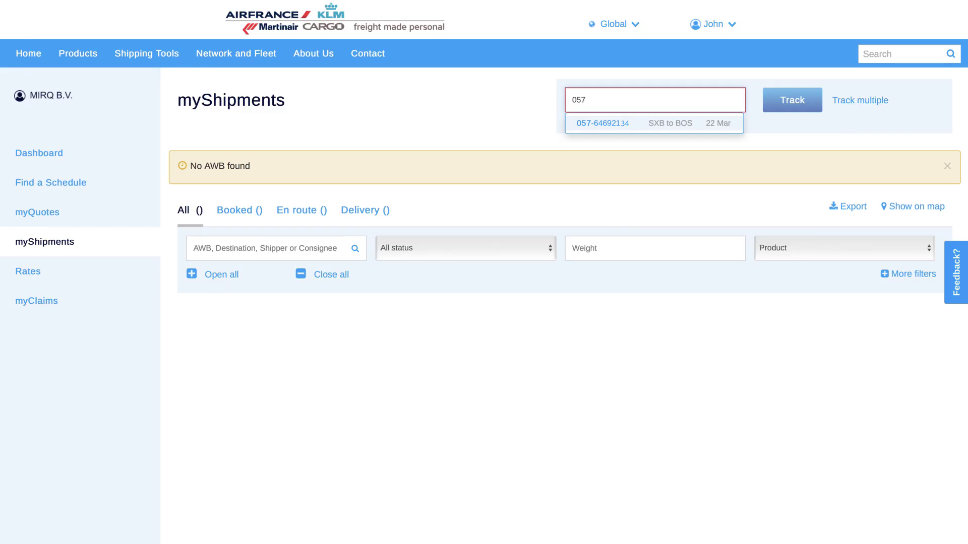
- Track the entered air waybill and add the SXB to BOS shipment to my list
type("-64692134")
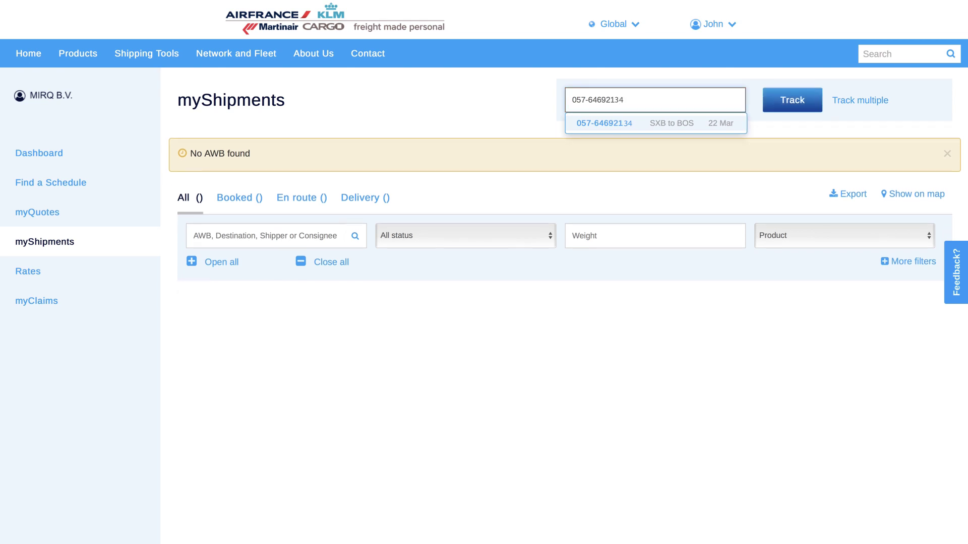
left_click(785, 99)
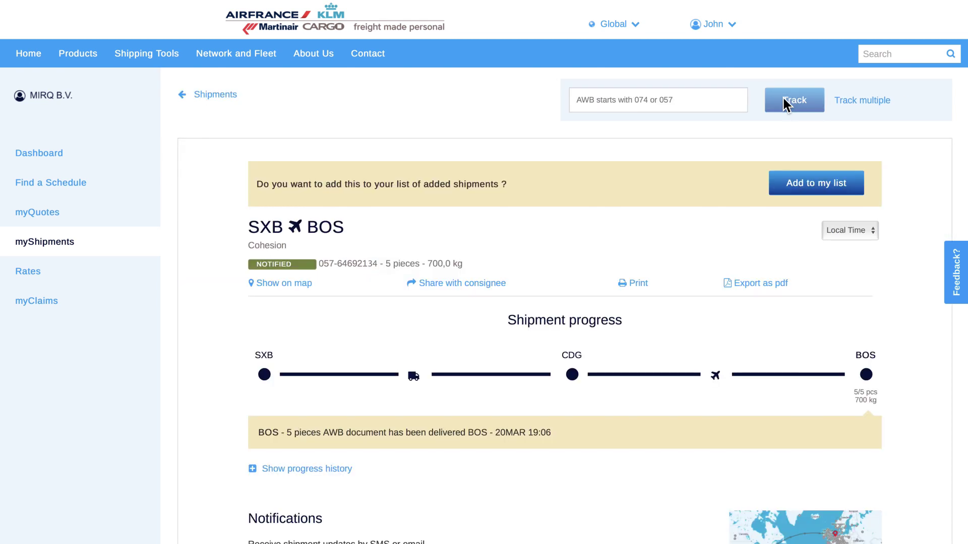
left_click(799, 183)
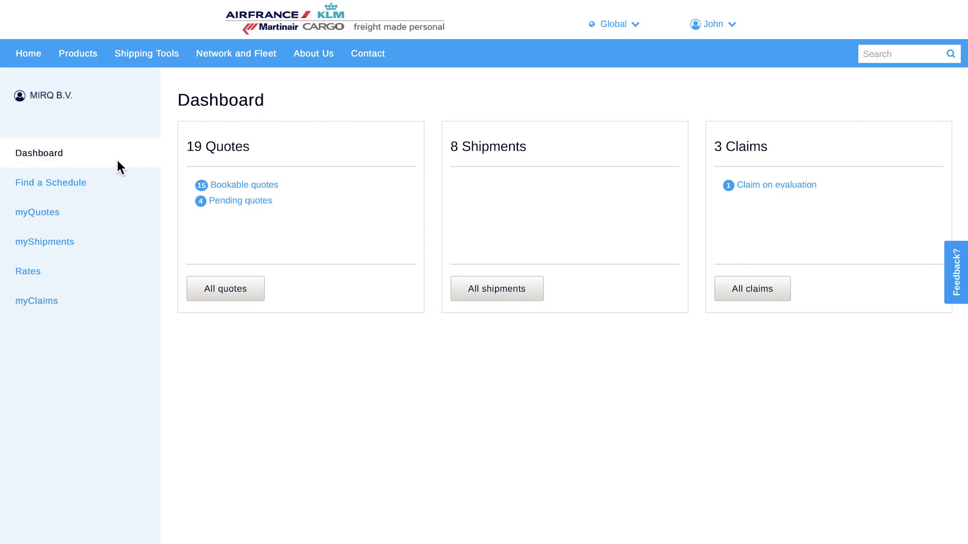
- Open the myQuotes overview and the FRA to ATL quote's details
left_click(99, 208)
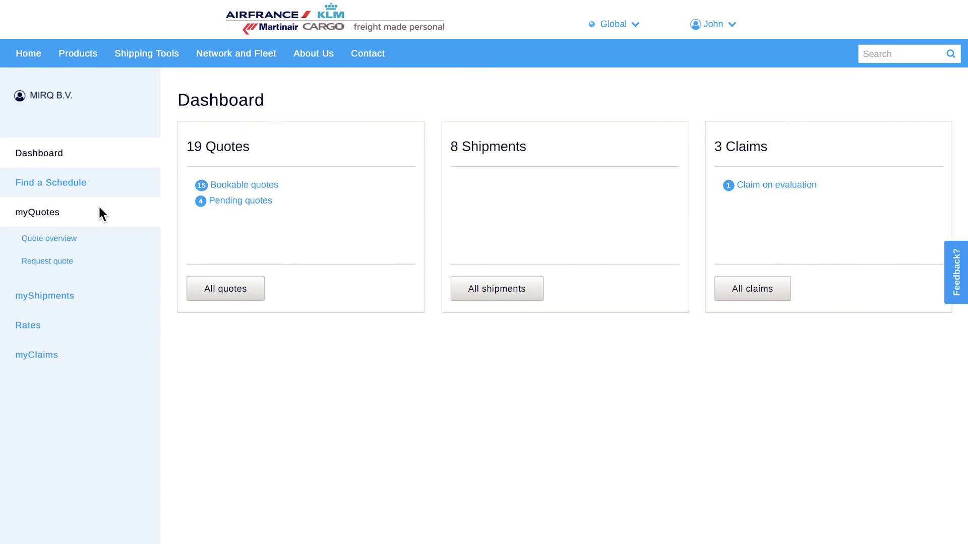
left_click(96, 235)
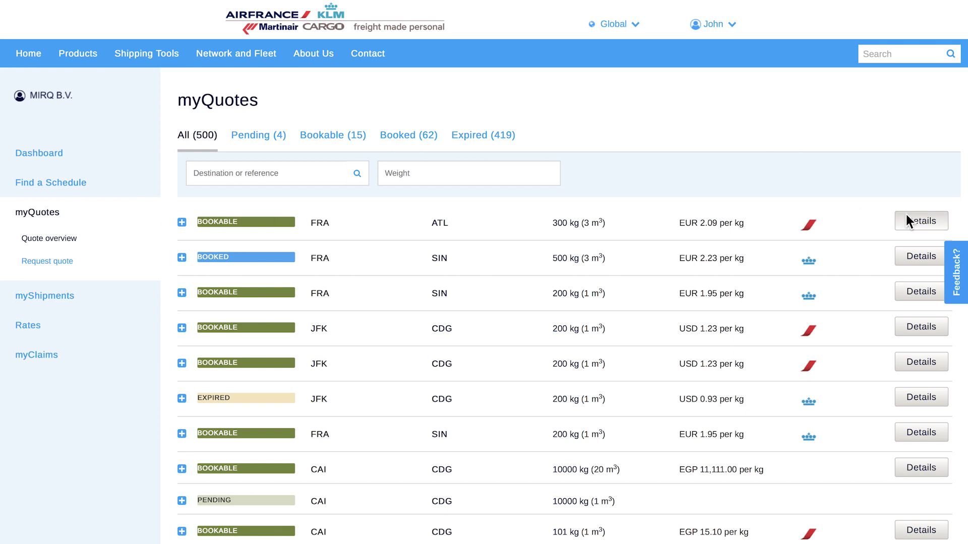
left_click(918, 220)
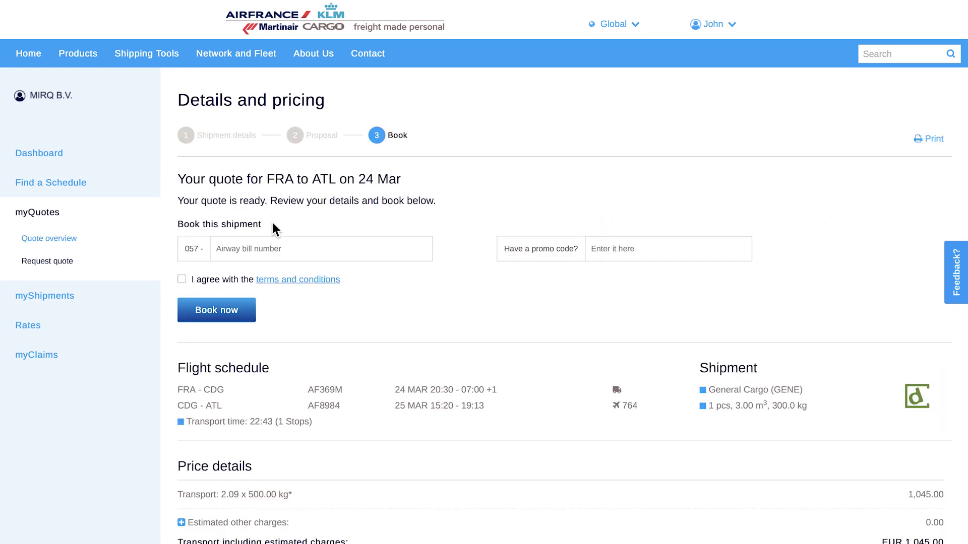
- Start a new quote request with Singapore Changi as the destination
left_click(67, 259)
left_click(255, 240)
type("sin")
left_click(270, 267)
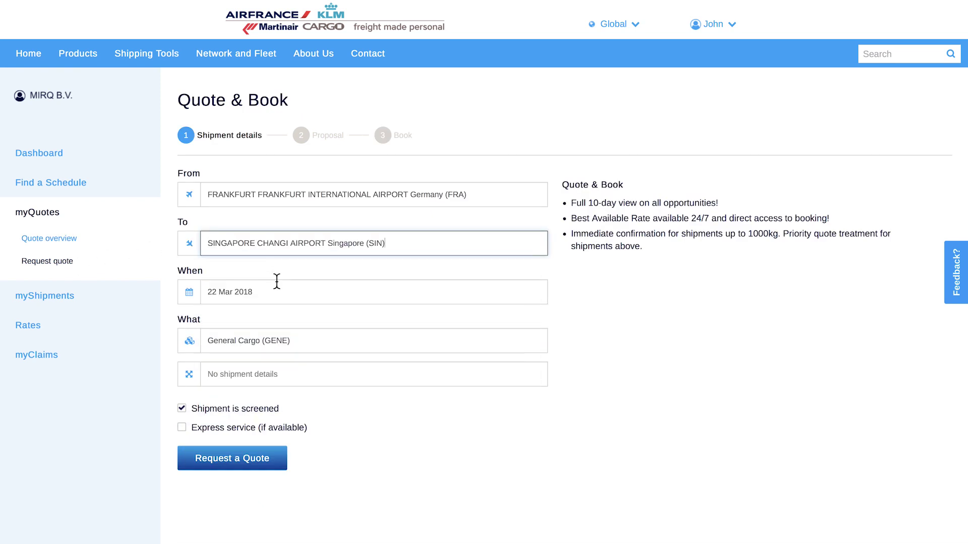
- Enter shipment totals of 3 pieces, 500 kg and 3 m³, then request the quote
left_click(235, 376)
left_click(371, 96)
type("3")
left_click(471, 93)
type("500")
left_click(569, 91)
type("3")
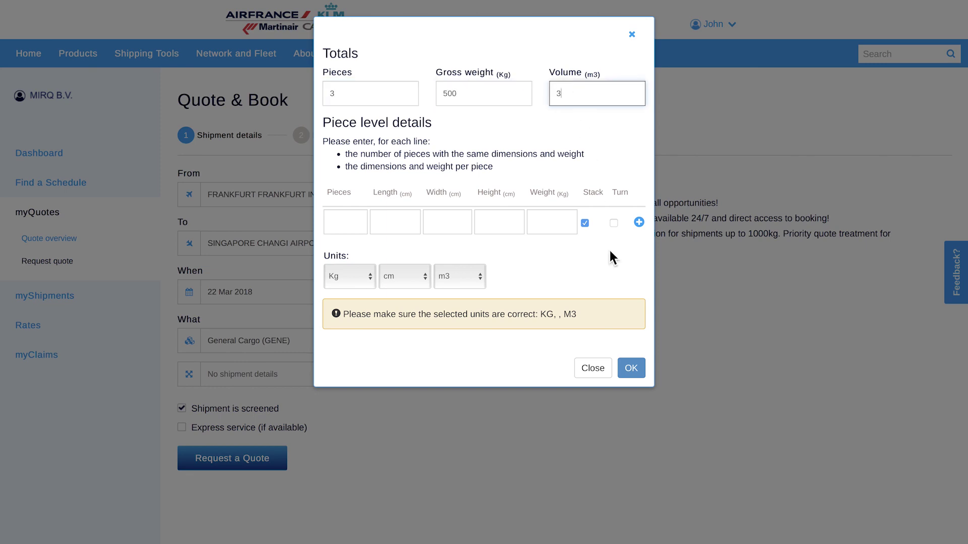
left_click(620, 367)
left_click(242, 460)
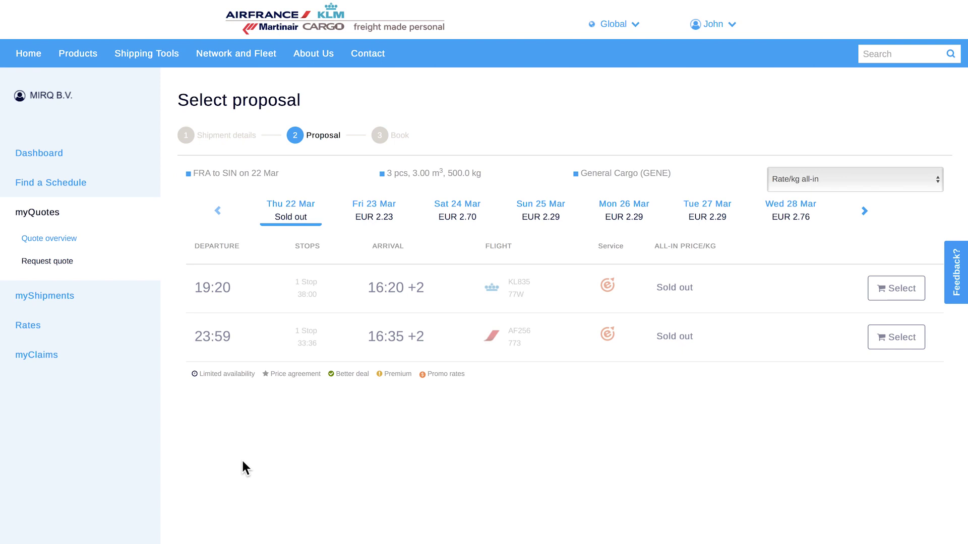
- Select the Fri 23 Mar flight at EUR 2.23/kg and save the quote to book later
left_click(389, 211)
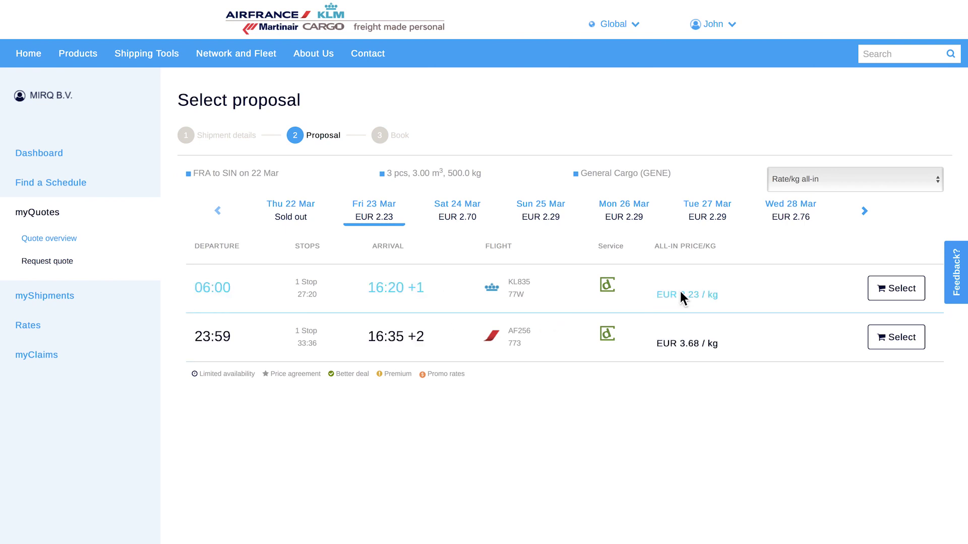
left_click(893, 290)
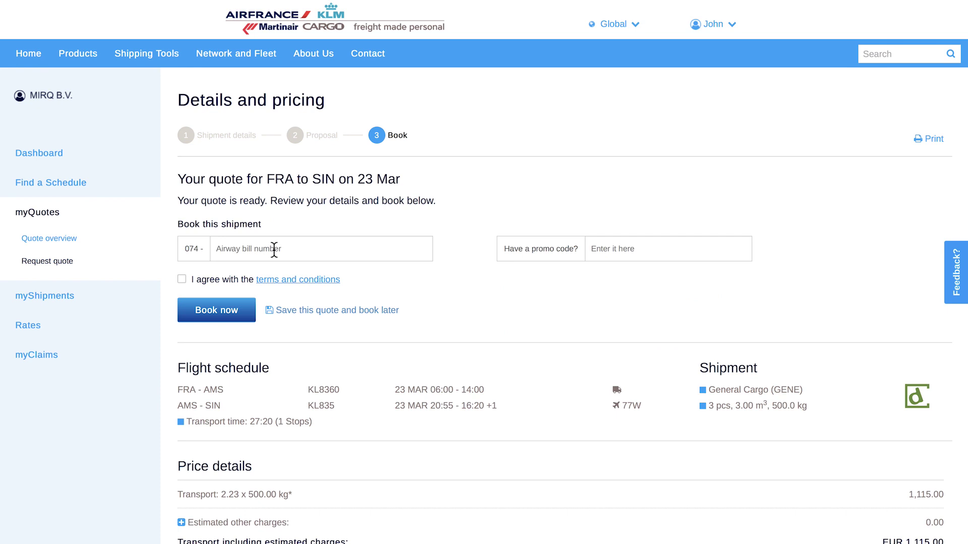
left_click(313, 310)
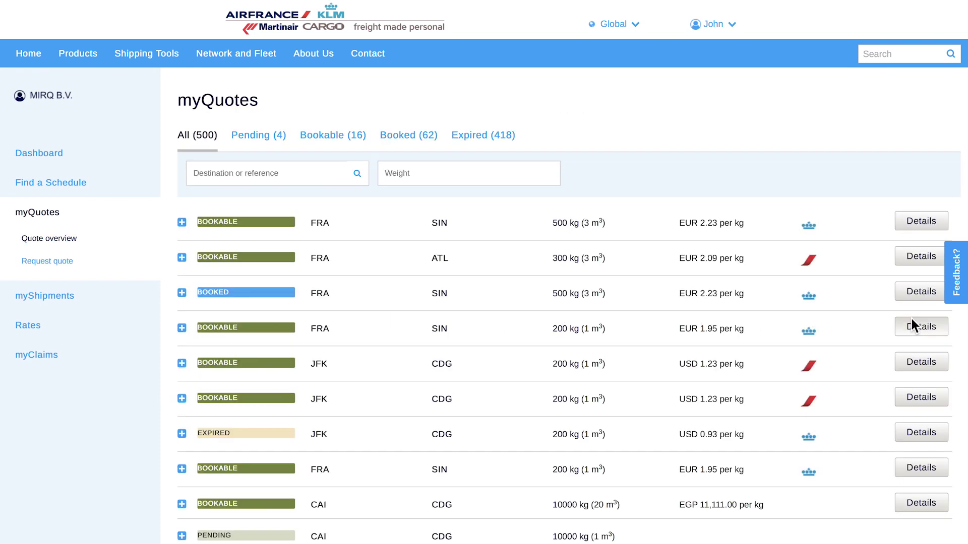
- Open the details of the FRA to SIN quote priced at EUR 1.95
left_click(914, 322)
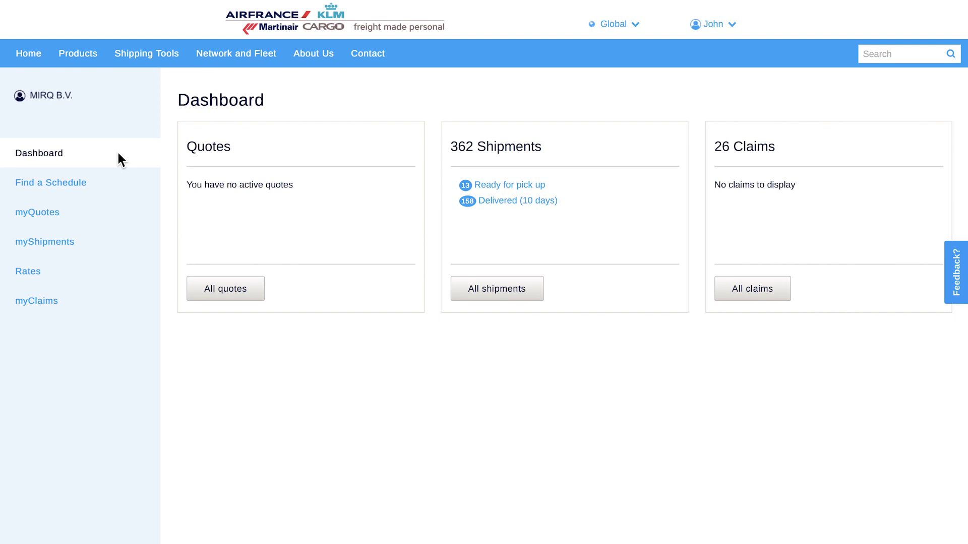
- Go to the claims overview and view the status of the AMS–PVG delay claim
left_click(96, 293)
left_click(102, 324)
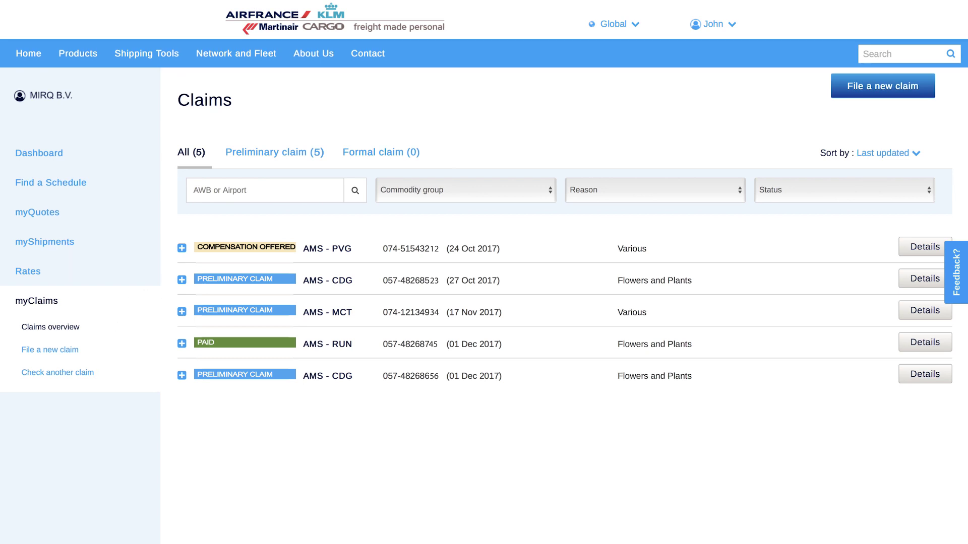
left_click(911, 245)
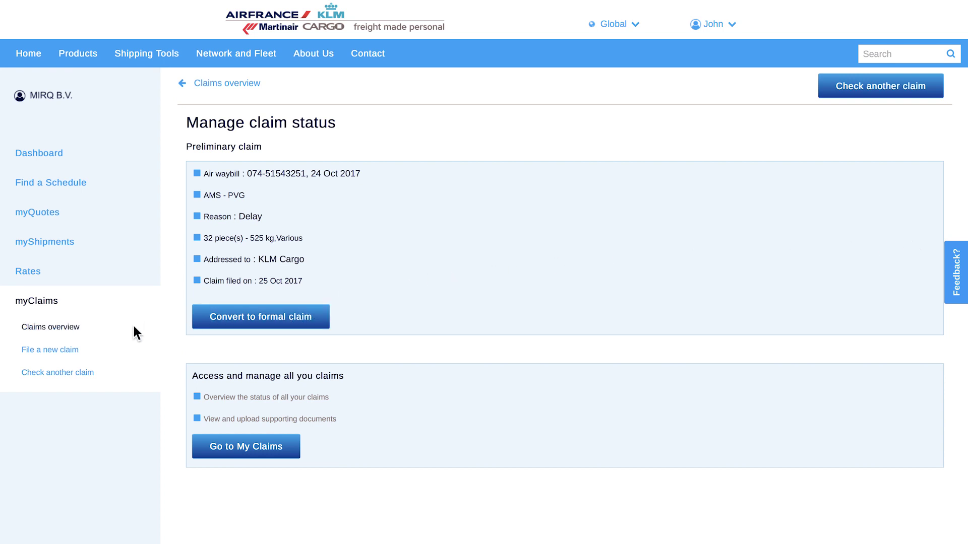
- Open the new-claim form, then the form for checking another claim's status
left_click(69, 349)
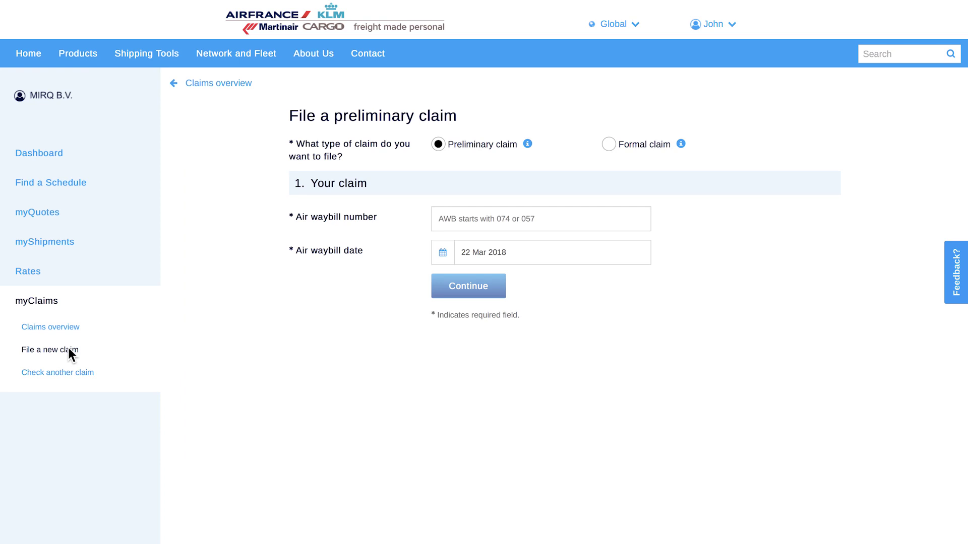
left_click(79, 371)
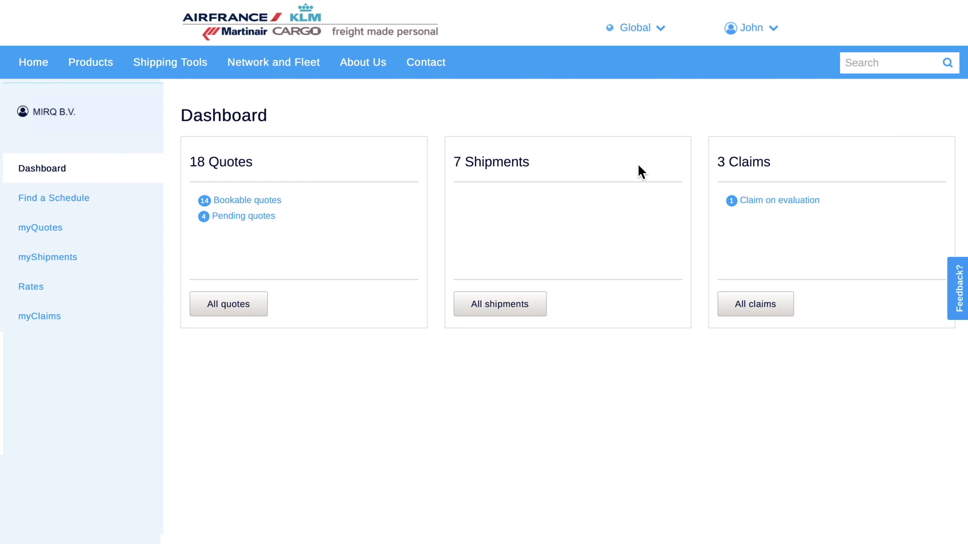
- Open the company team settings from the account menu and manage a team member's privileges
left_click(747, 28)
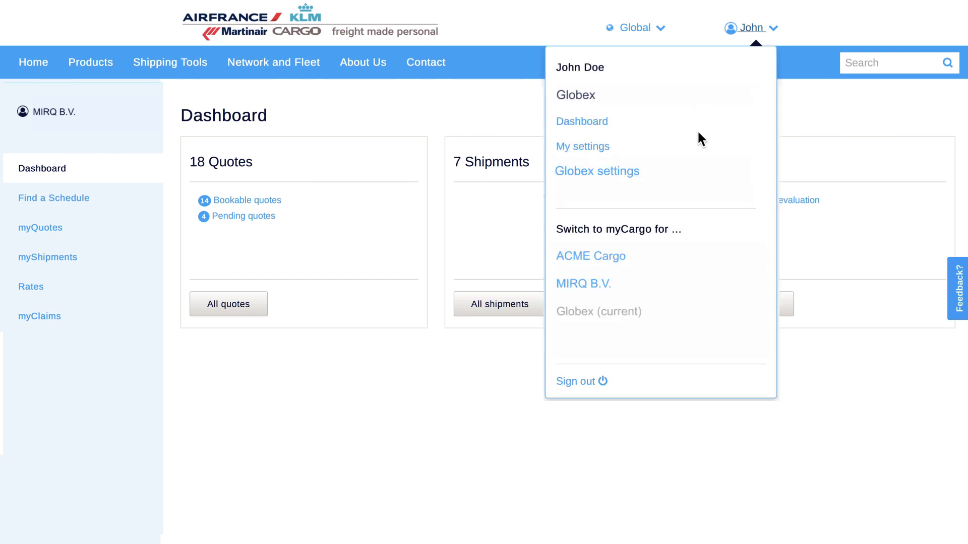
left_click(684, 168)
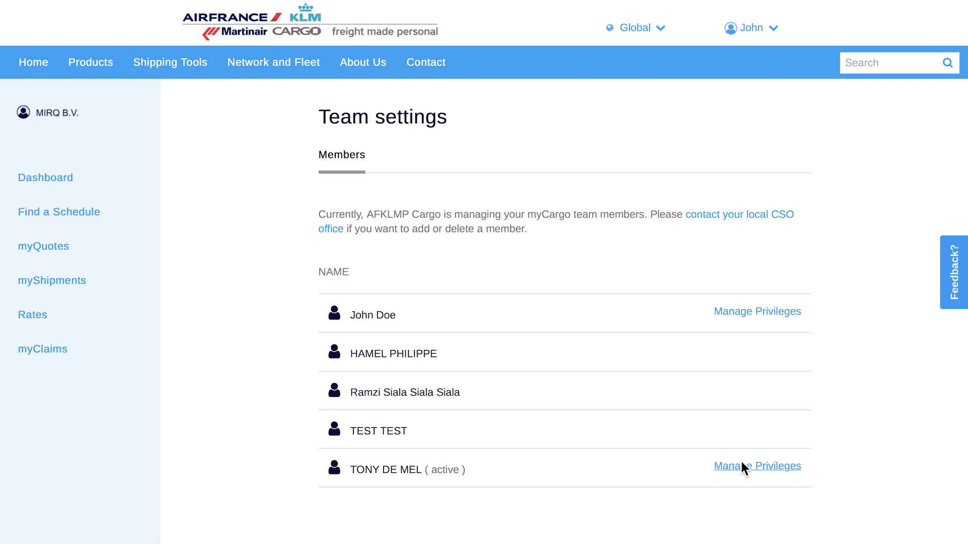
left_click(740, 464)
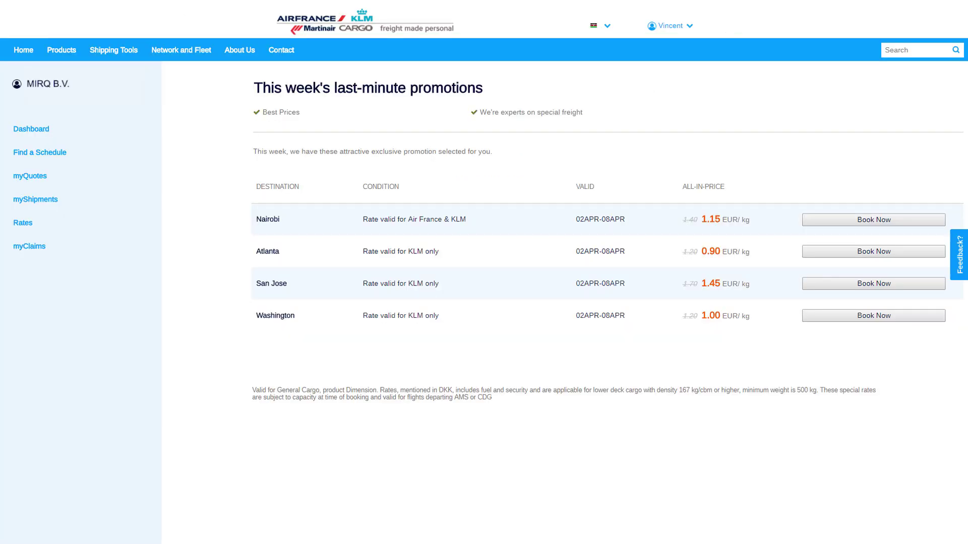
- Return from the last-minute promotions page to the dashboard
left_click(31, 128)
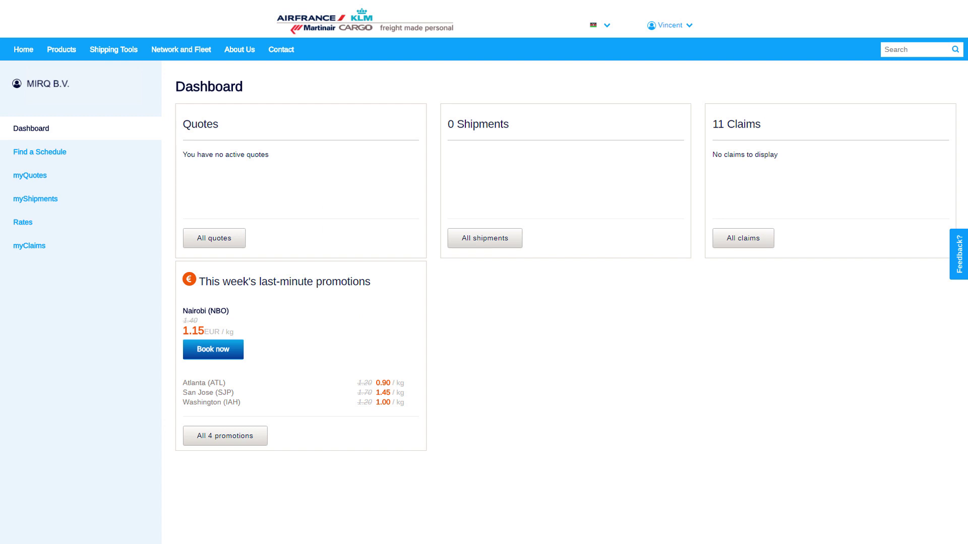